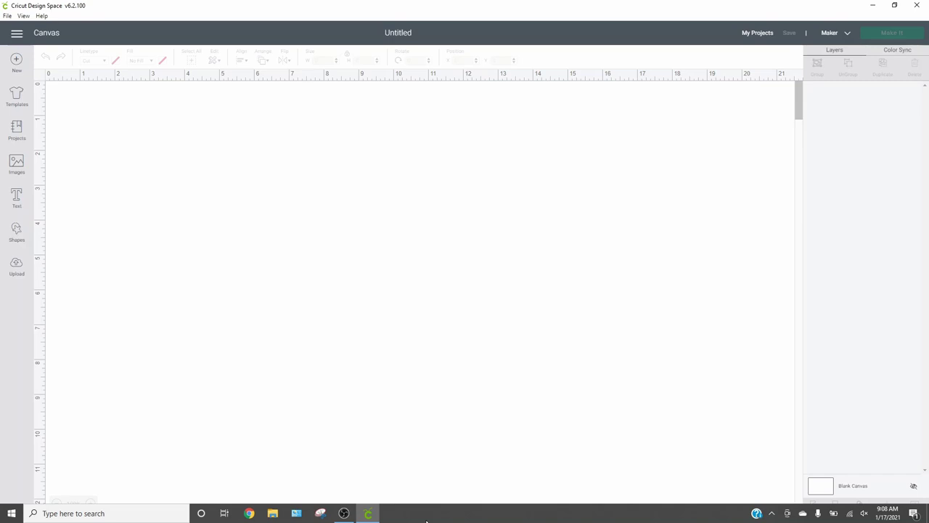
Add a square shape and move it toward the upper-middle area of the canvas.
left_click(25, 231)
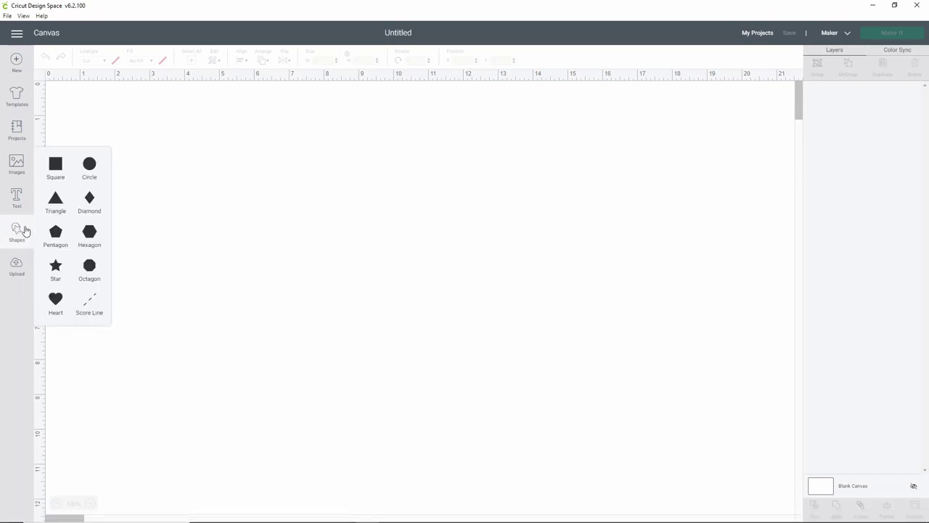
left_click(51, 171)
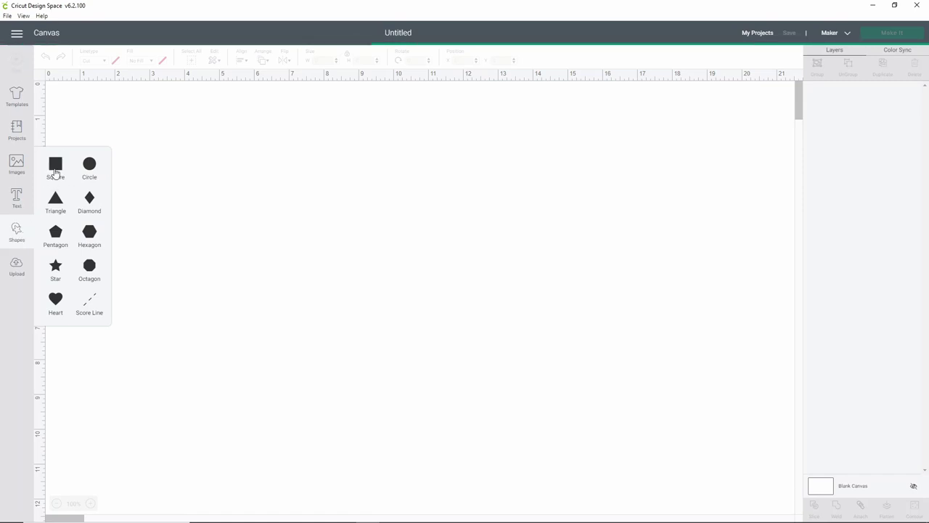
left_click_drag(162, 137, 297, 253)
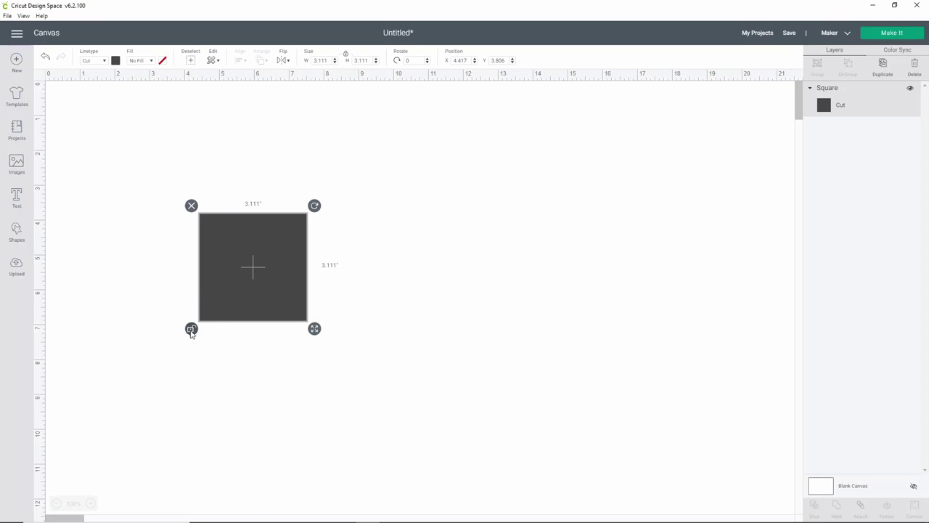
Resize the square without keeping proportions to 5.5 inches wide and 1.5 inches high, and move it slightly upward.
left_click(305, 61)
type("5.5")
key("Return")
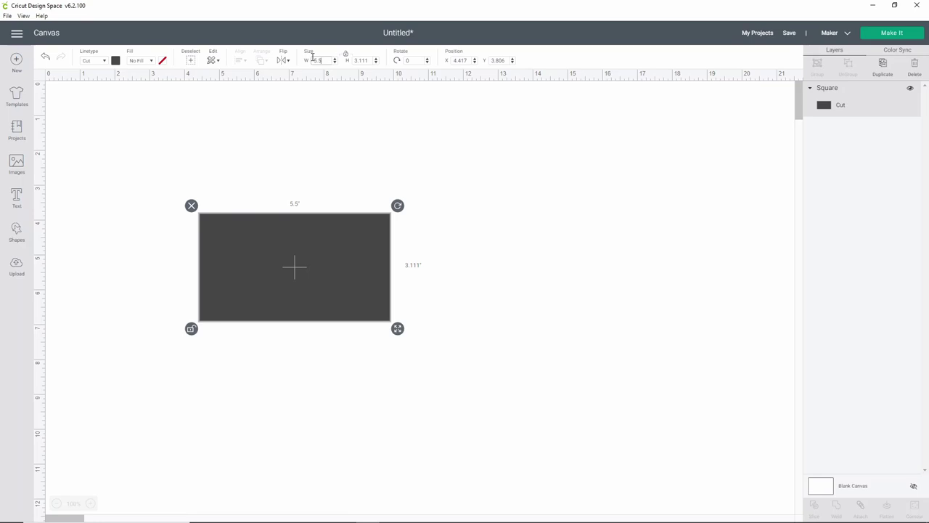
key("Tab")
type("1.5")
key("Return")
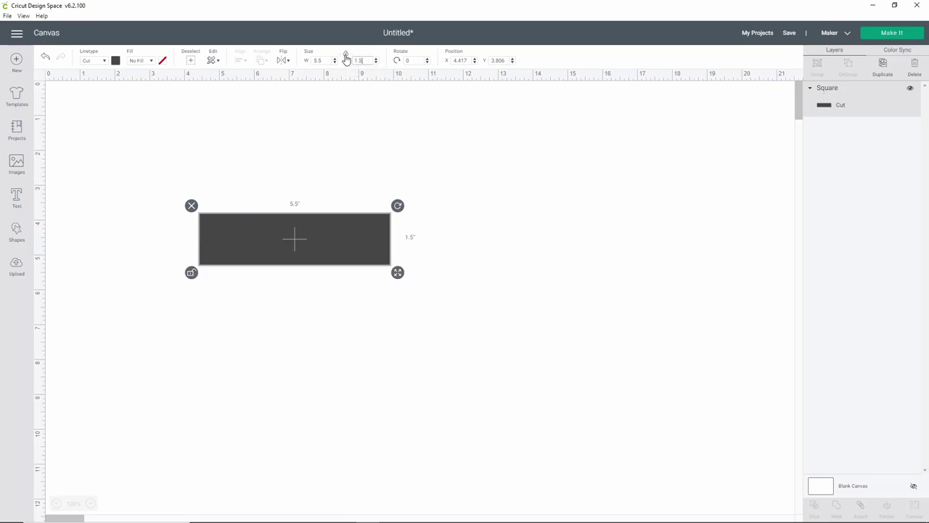
left_click_drag(286, 251, 302, 216)
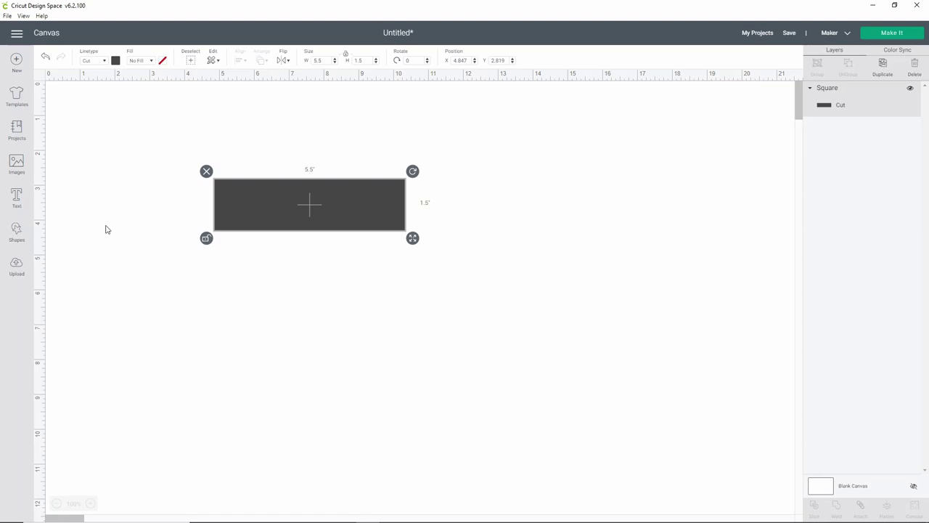
Add a second square shape and place it below the existing rectangle.
left_click(20, 231)
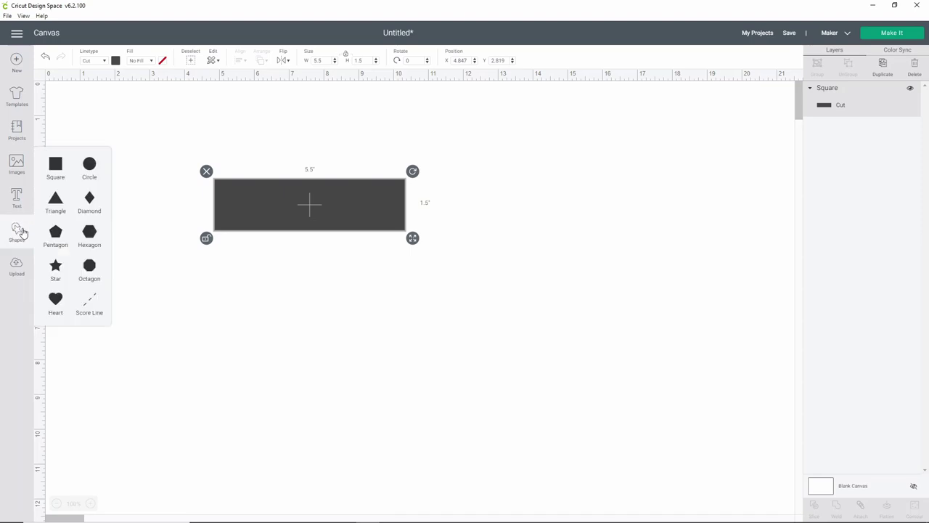
left_click(56, 165)
left_click_drag(183, 163, 365, 330)
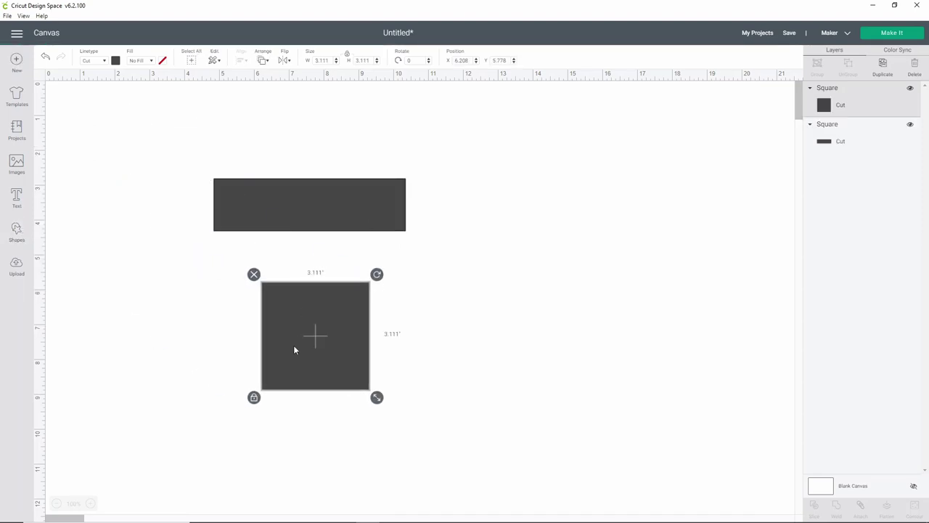
Resize the second square without keeping proportions to 5 by 1.25 inches and place it just above the larger rectangle.
left_click(330, 60)
type("5")
key("Return")
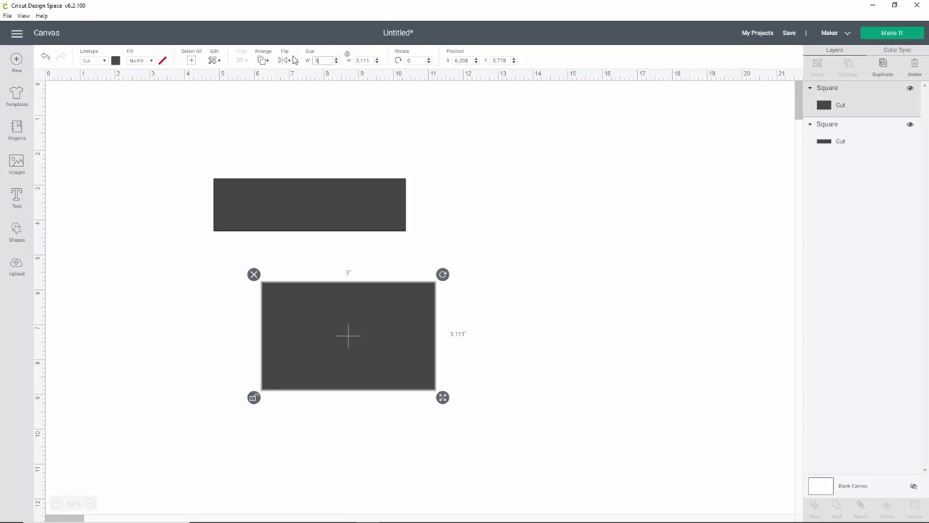
left_click(372, 61)
type("1.25")
key("Return")
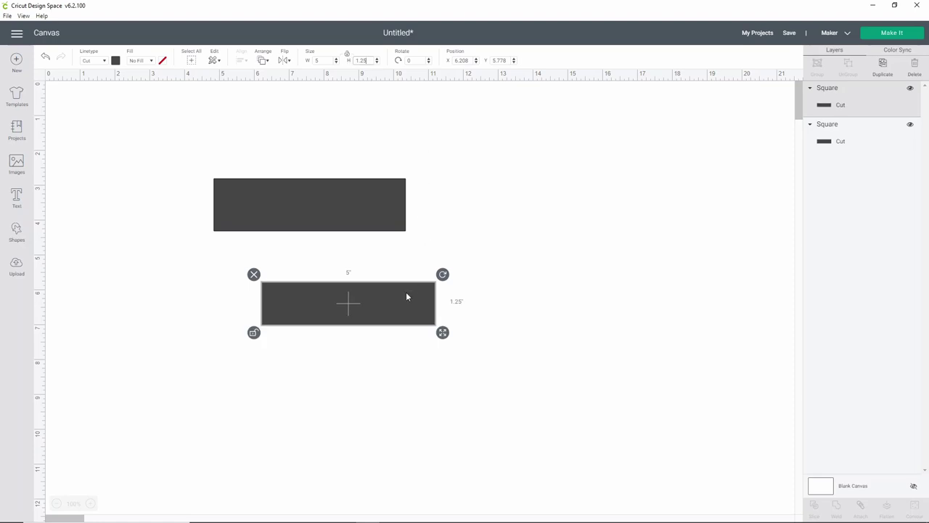
left_click_drag(406, 296, 355, 152)
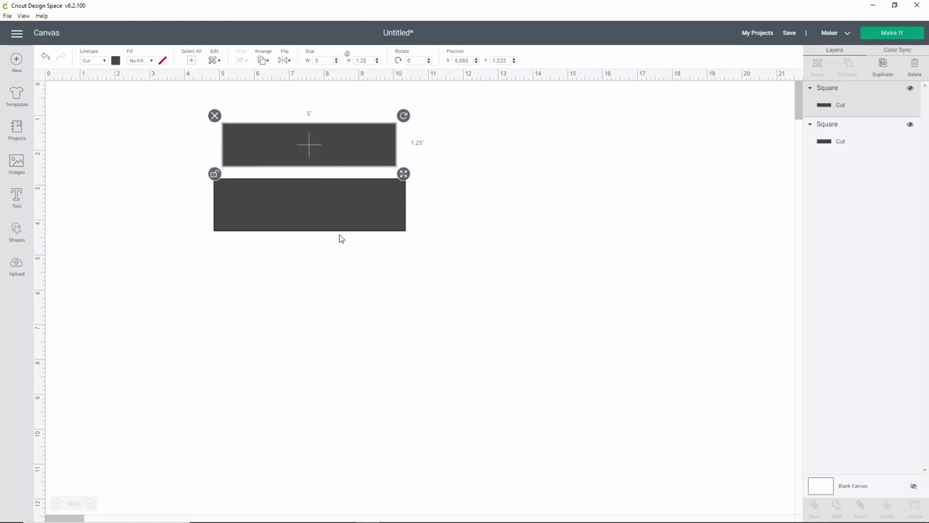
left_click(339, 303)
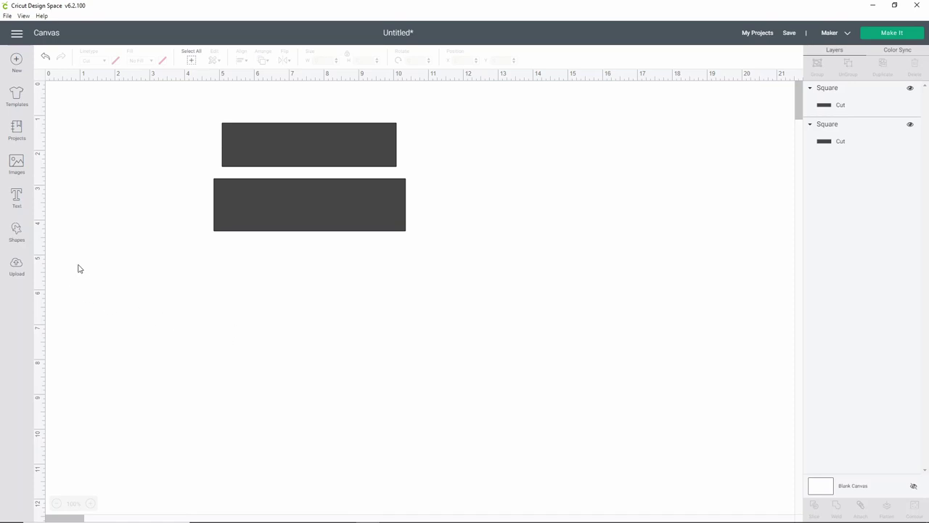
Add the text "STAY COOL" and place it in the empty area below the two rectangles.
left_click(18, 197)
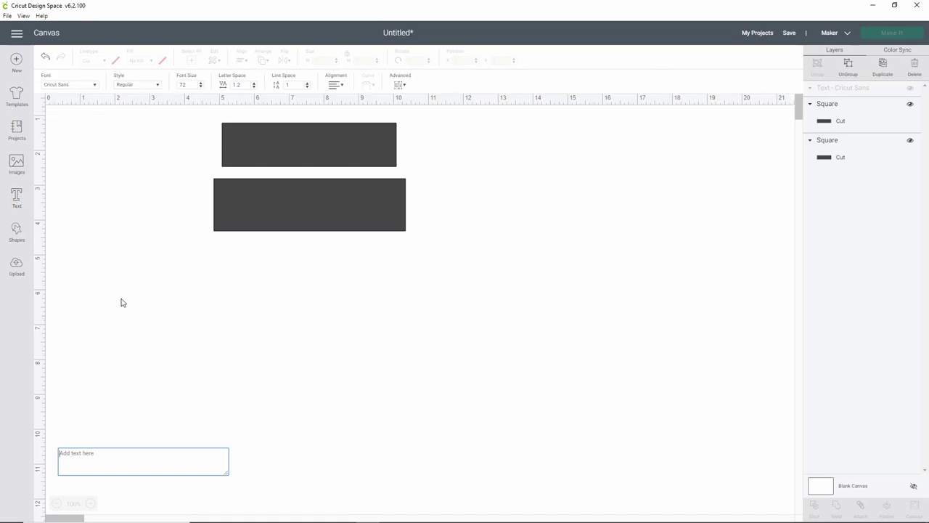
type("STAY COOL")
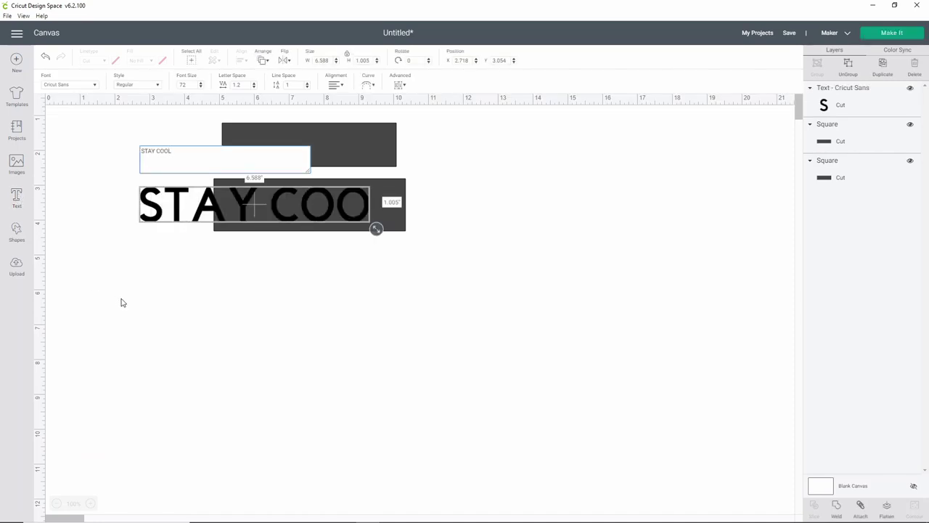
left_click_drag(216, 209, 221, 329)
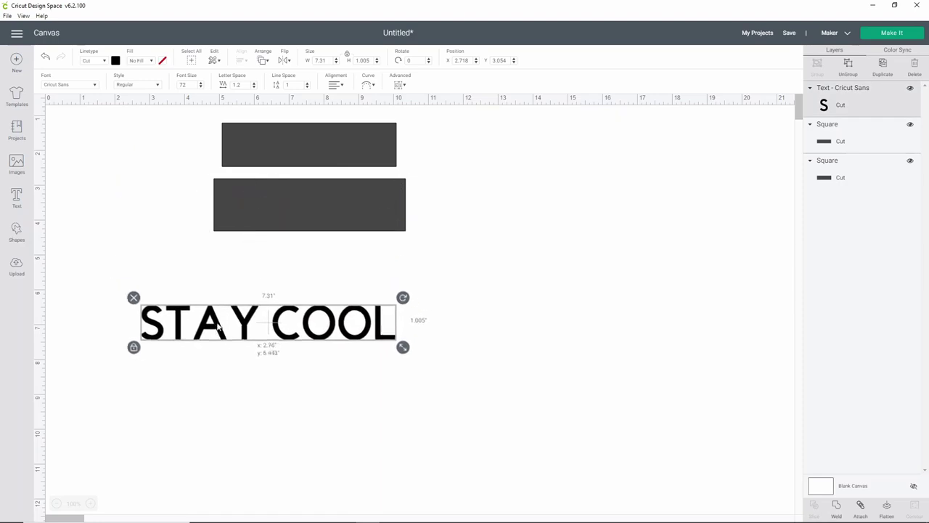
Set the text's font to the system font Americano and scale it proportionally to about 5.18 inches wide, keeping it below the rectangles.
left_click(81, 85)
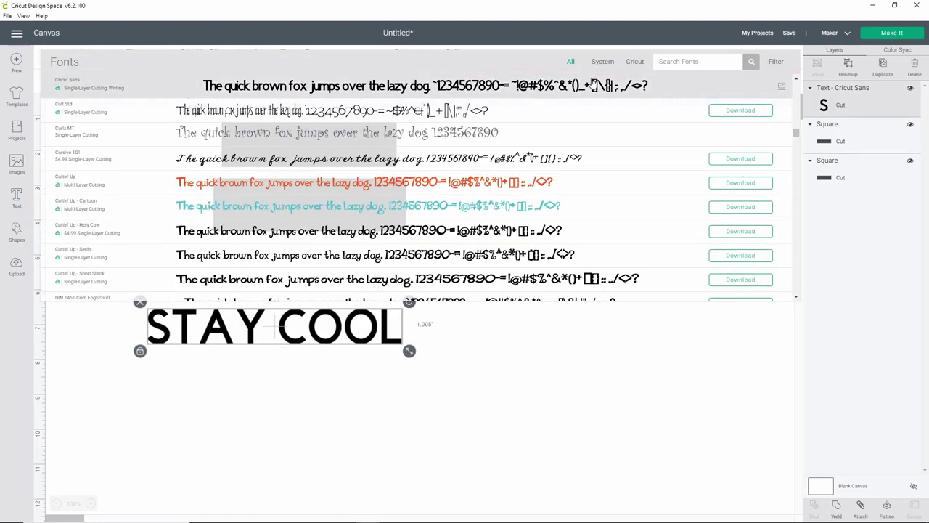
left_click(603, 63)
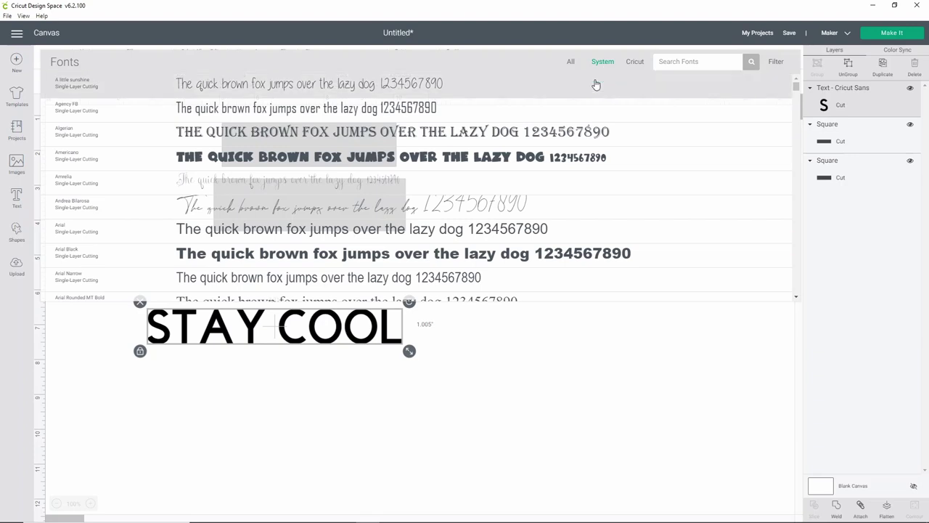
left_click(489, 163)
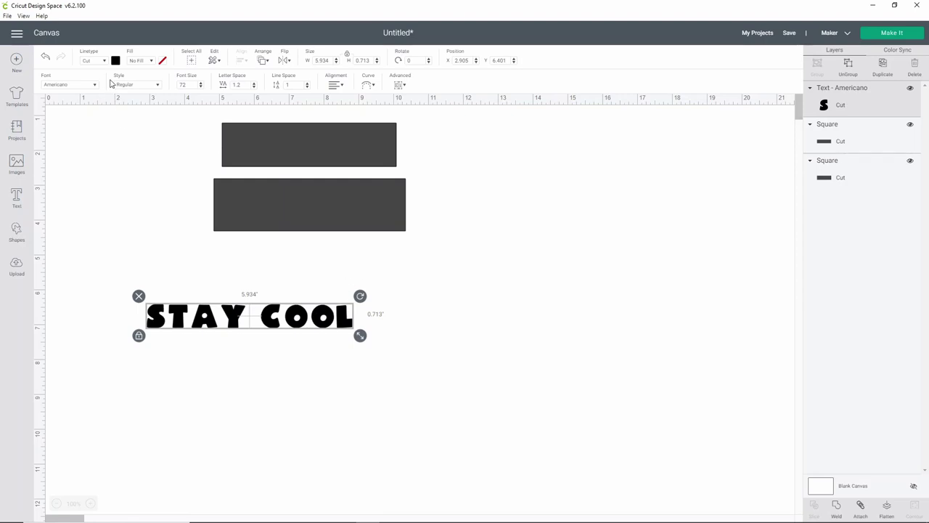
left_click_drag(360, 335, 405, 222)
left_click_drag(346, 204, 354, 337)
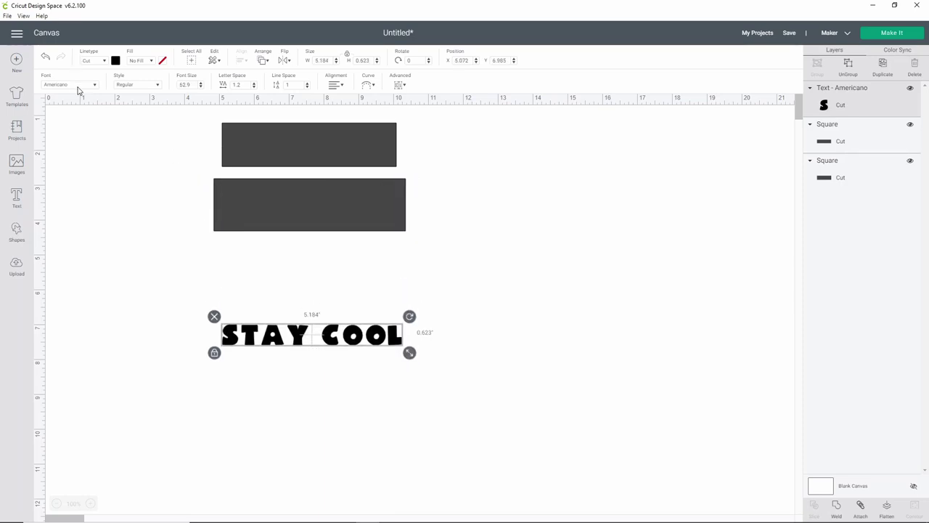
Try the system font Billy sans on the STAY COOL text.
left_click(78, 85)
scroll(355, 223, "down", 5)
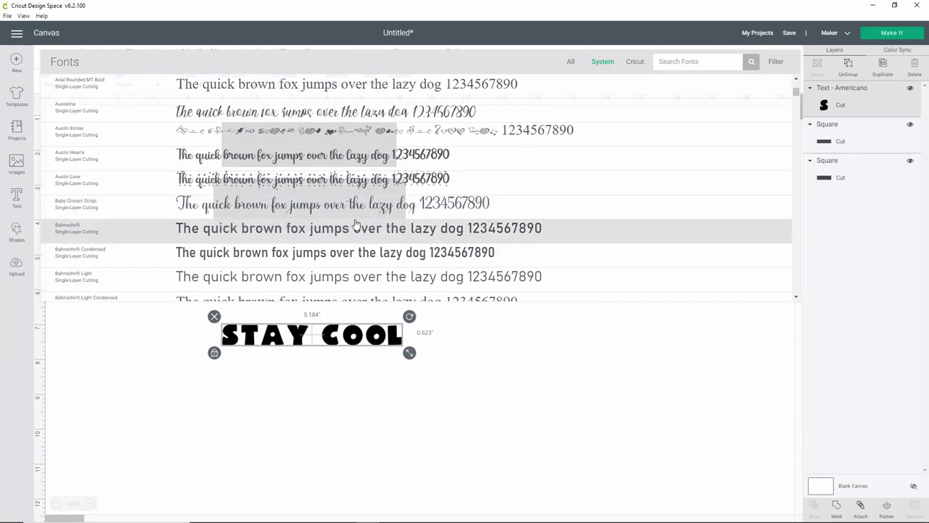
scroll(355, 224, "down", 10)
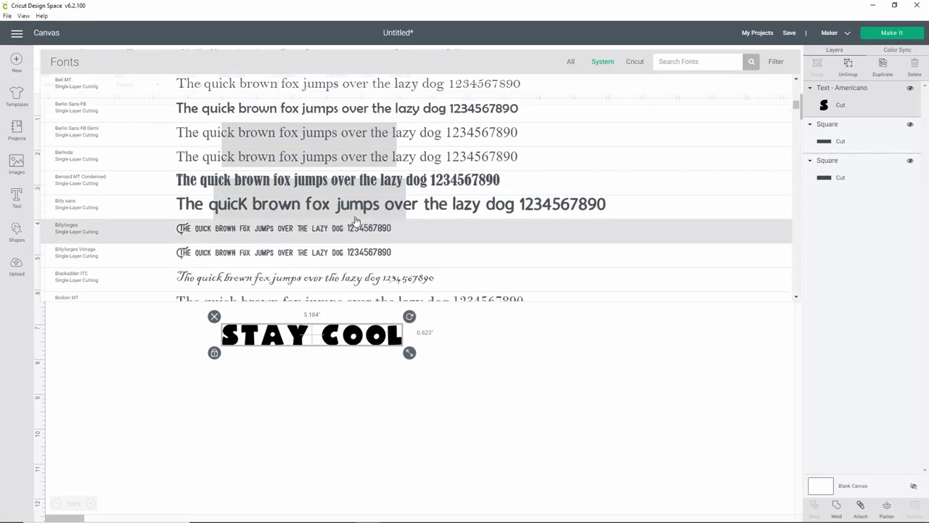
left_click(354, 204)
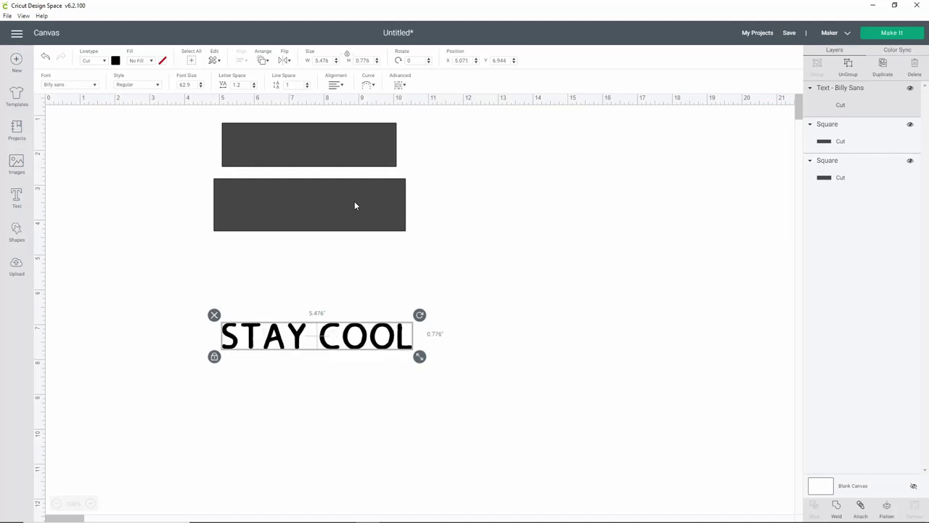
Try the system font Cooper Black on the STAY COOL text.
left_click(49, 85)
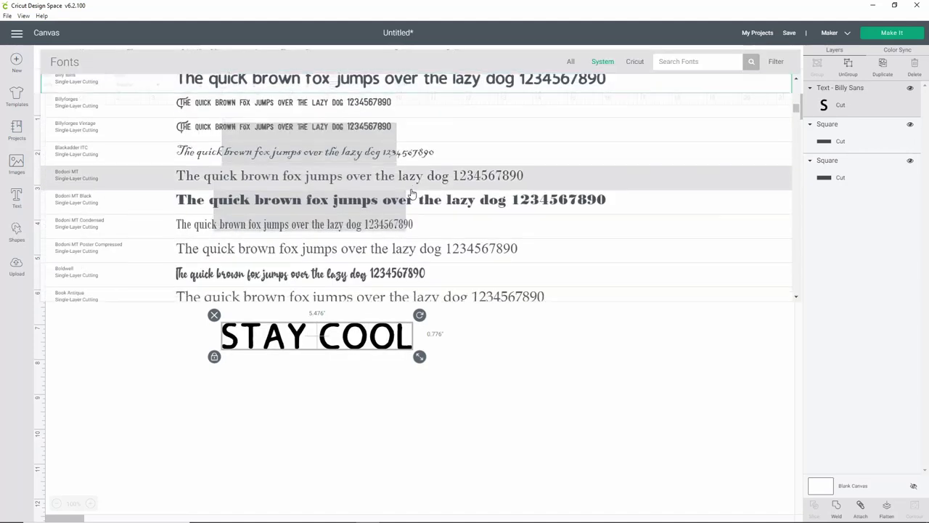
scroll(410, 193, "down", 8)
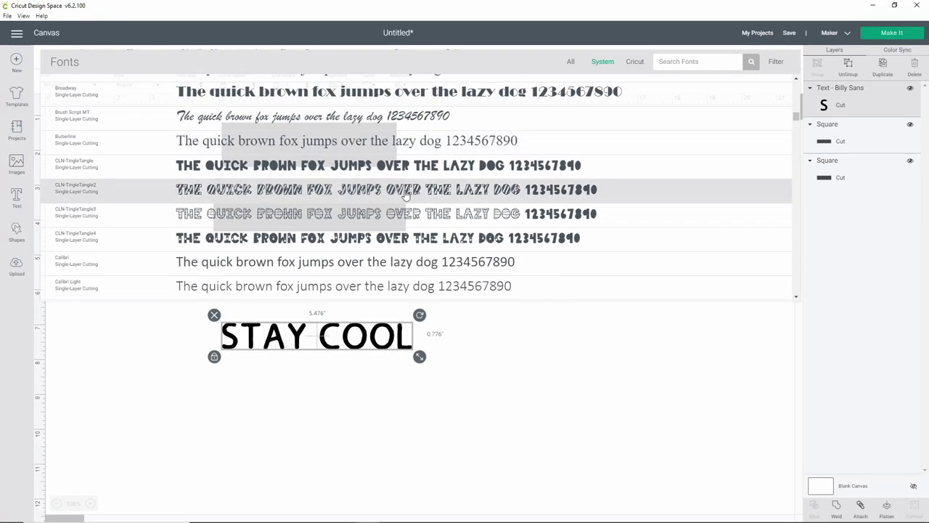
scroll(406, 195, "down", 10)
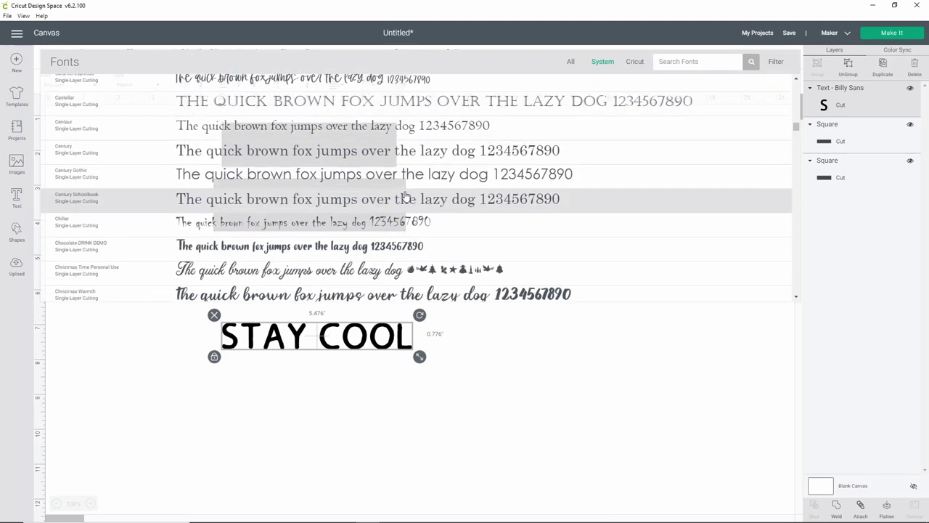
scroll(406, 196, "down", 10)
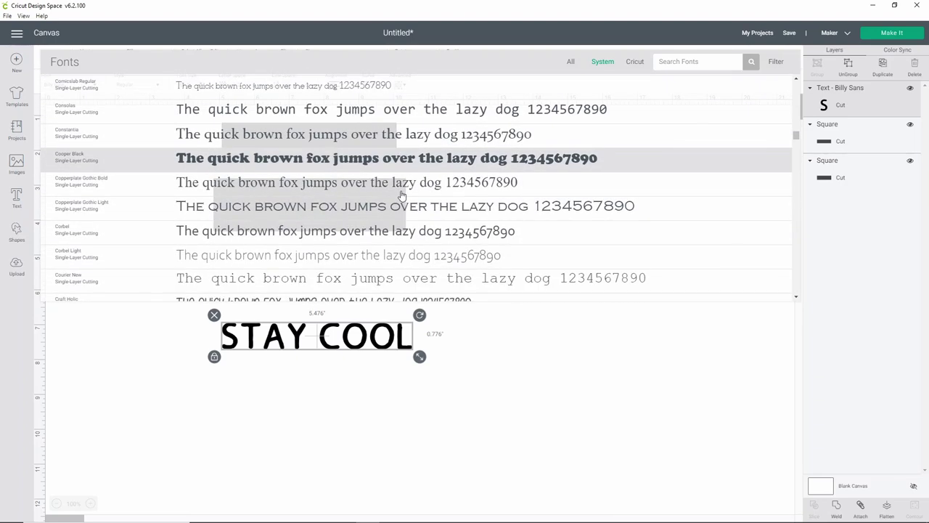
left_click(346, 153)
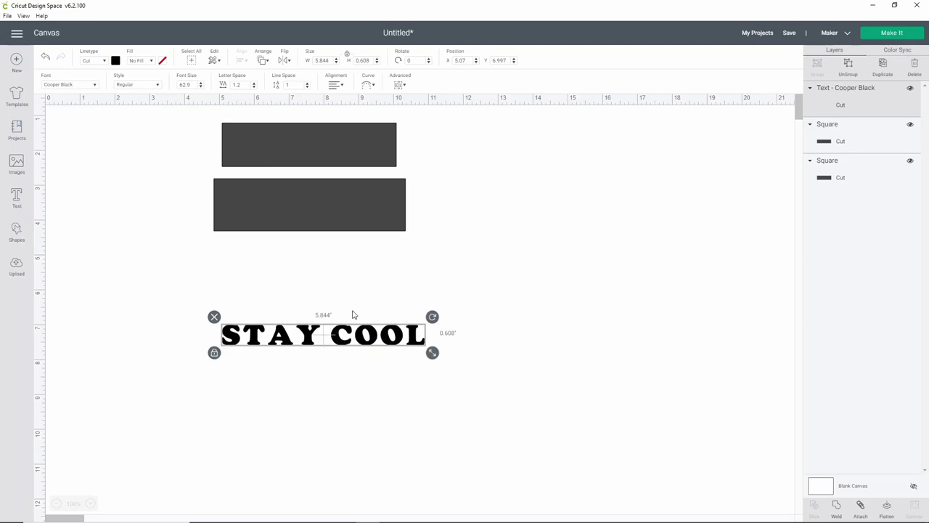
Change the STAY COOL text's font to the system font Franklin Gothic Heavy.
left_click(59, 86)
scroll(354, 209, "down", 10)
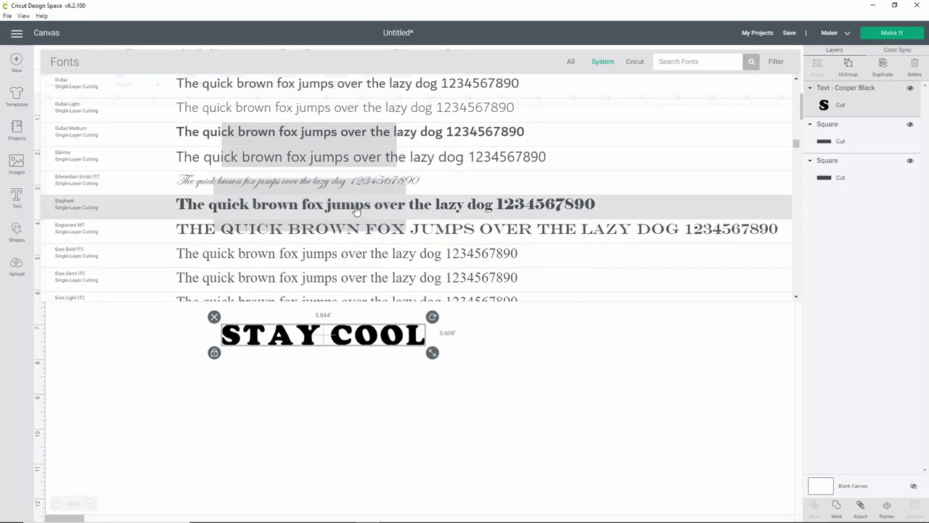
scroll(356, 211, "down", 10)
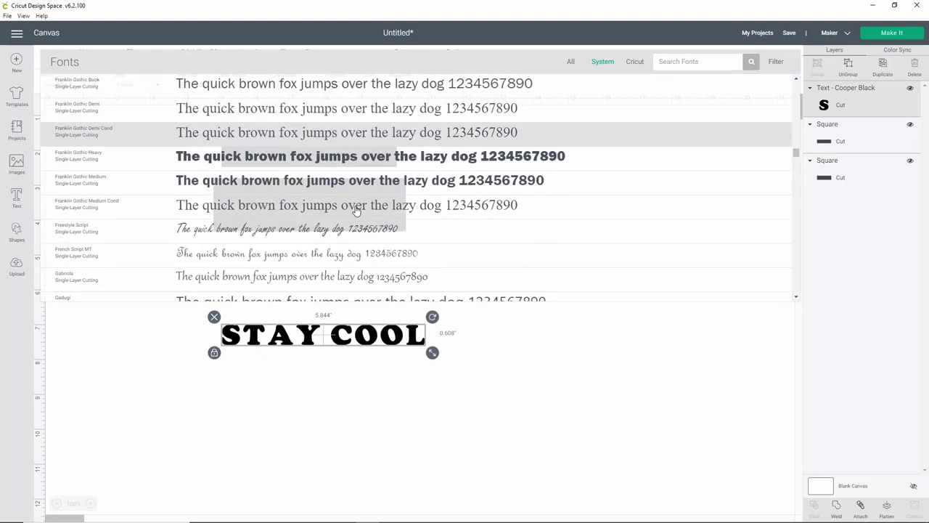
left_click(343, 165)
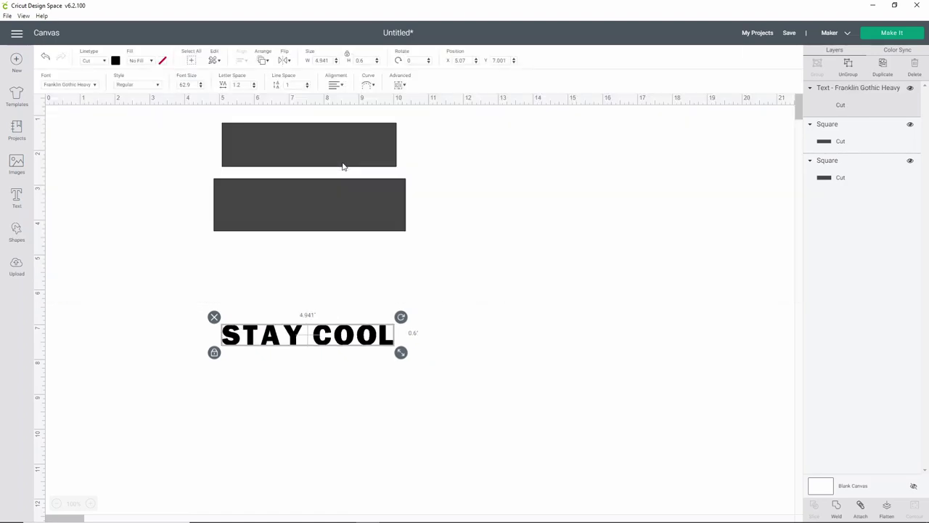
Place the text on the larger rectangle, unlock its proportions and stretch it to about 5.04 by 1.1 inches.
left_click_drag(355, 324, 352, 204)
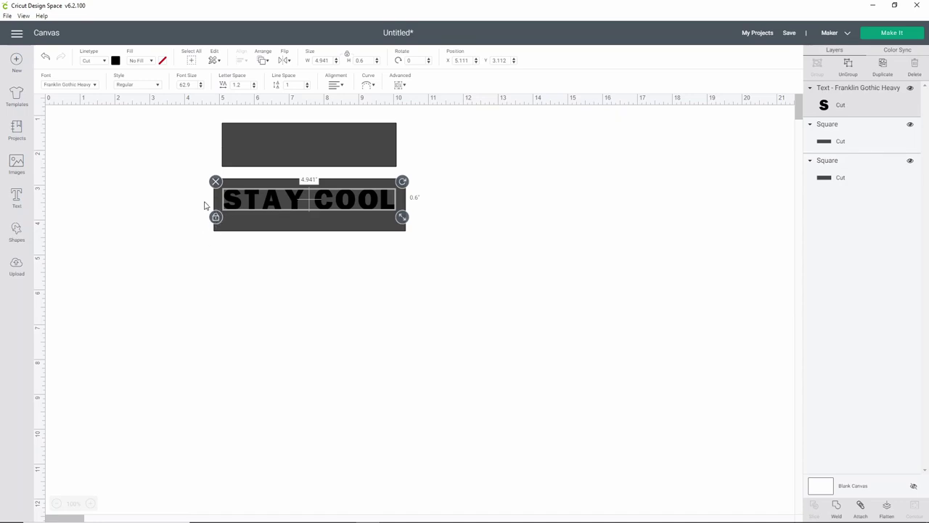
left_click(214, 217)
left_click_drag(404, 222, 405, 235)
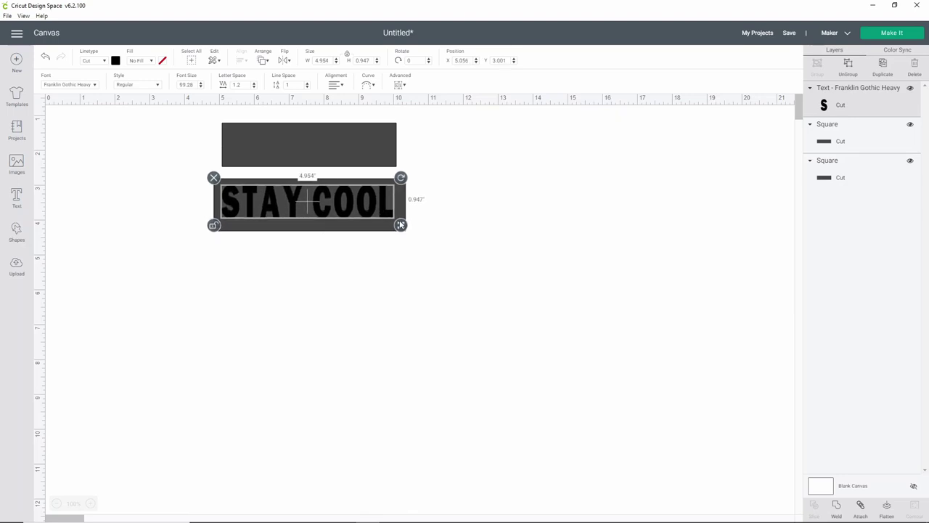
left_click(380, 255)
left_click(365, 216)
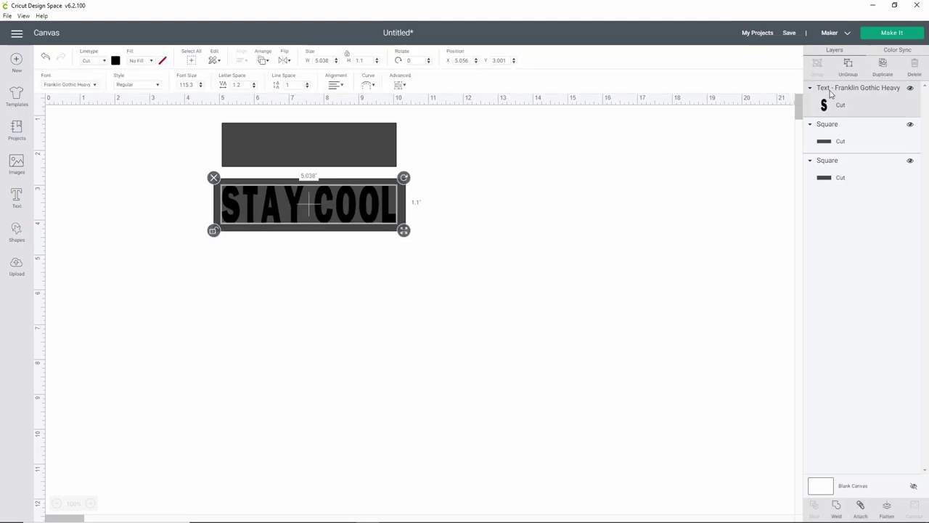
Duplicate the STAY COOL text and place the copy over the smaller rectangle.
left_click(882, 66)
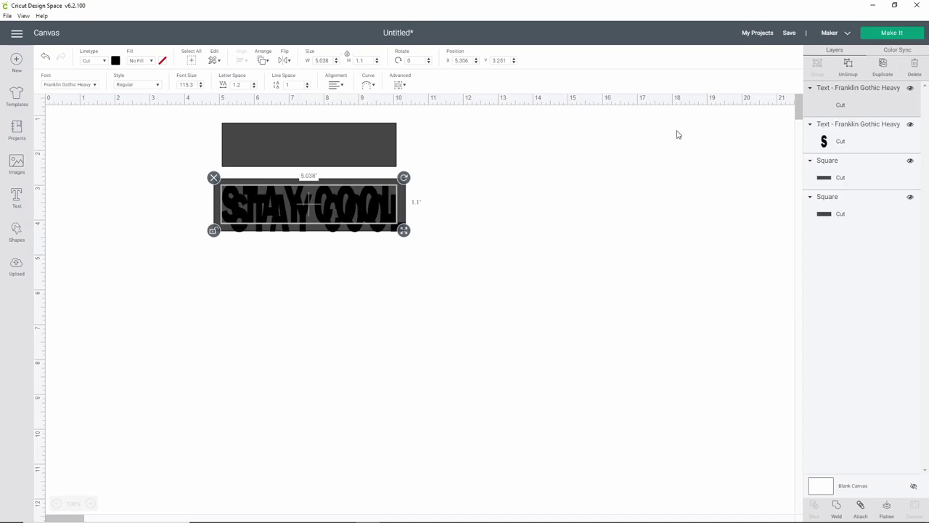
left_click_drag(400, 231, 395, 164)
left_click(217, 172)
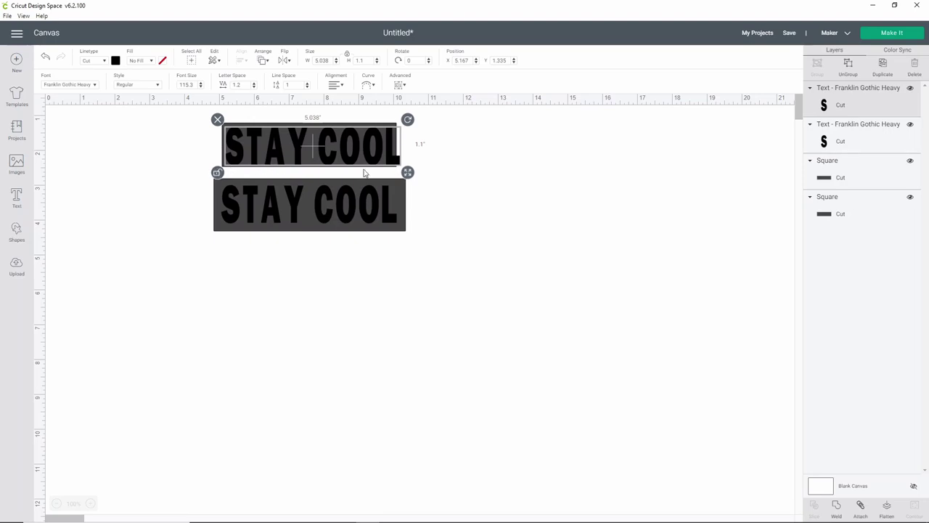
Shrink the STAY COOL copy on the smaller rectangle to about 4.82 by 1.03 inches so it fits inside.
left_click_drag(409, 177, 405, 174)
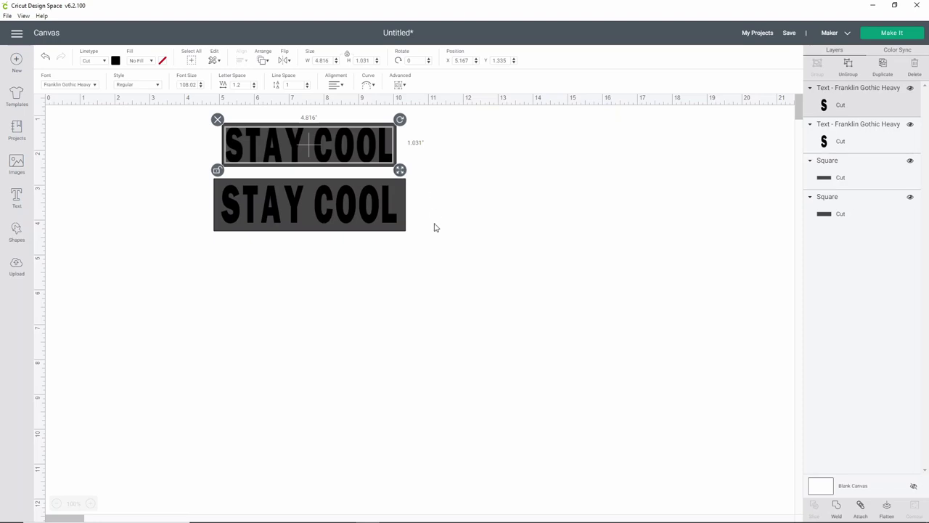
left_click(405, 244)
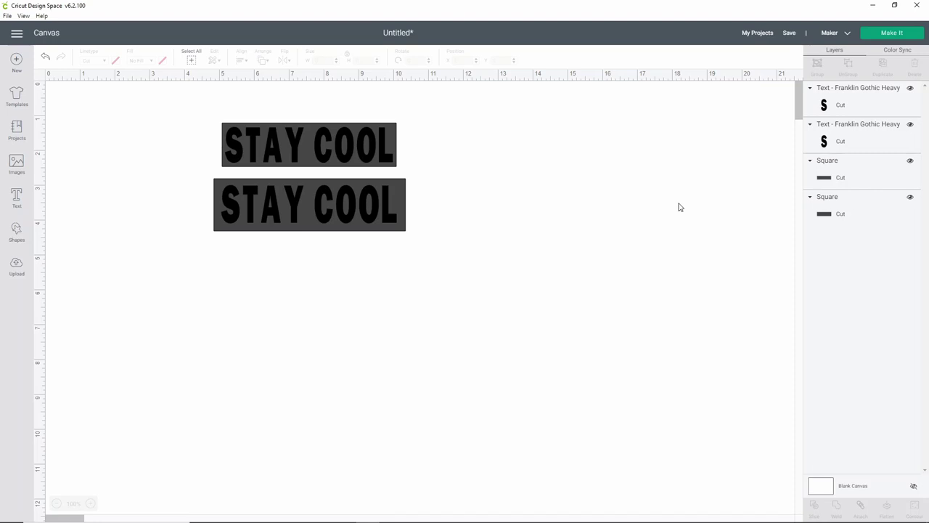
Hide both rectangle layers, leaving only the two STAY COOL texts on the canvas.
left_click(910, 160)
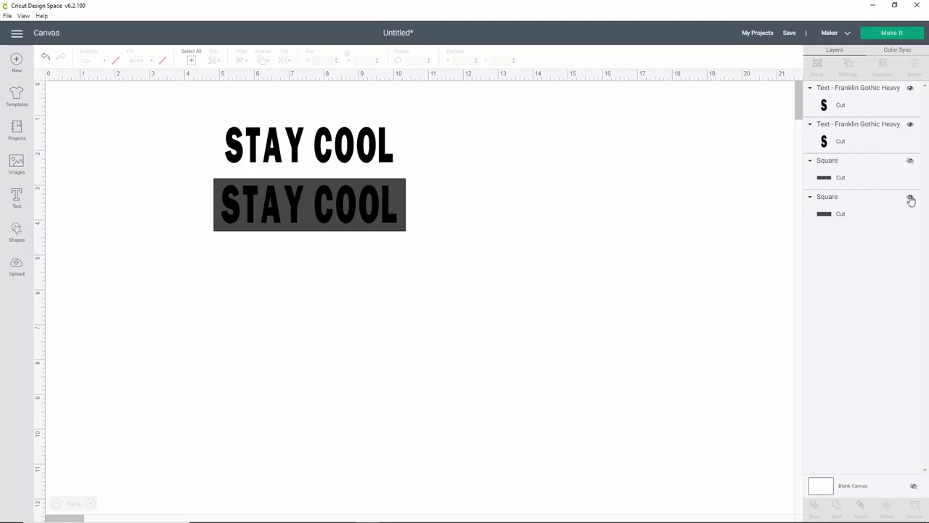
left_click(910, 199)
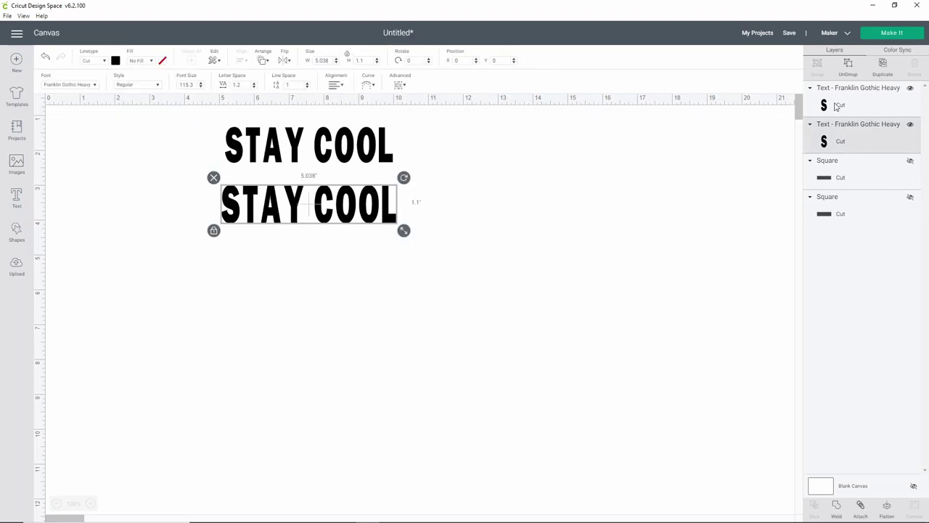
left_click(418, 244)
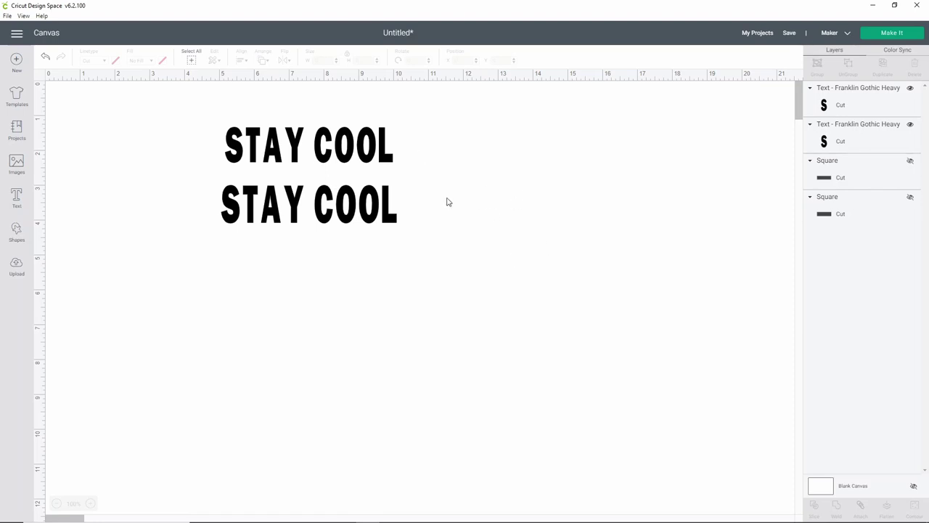
Select both STAY COOL texts together and duplicate the pair twice.
left_click_drag(457, 264, 198, 124)
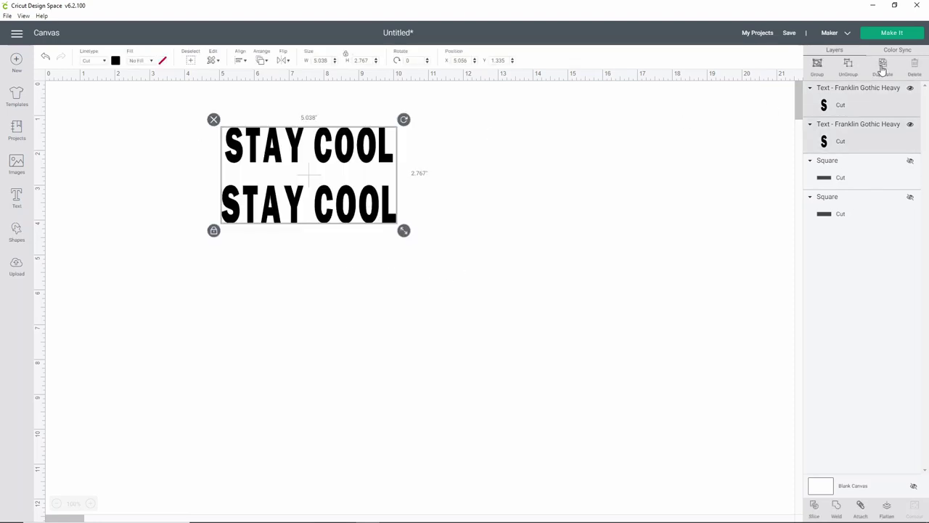
left_click(882, 67)
left_click(882, 67)
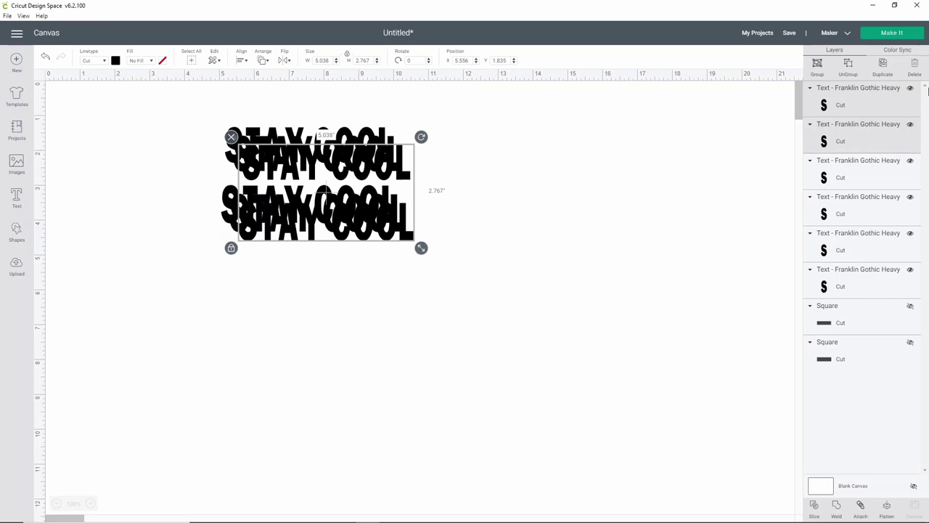
Spread the overlapping STAY COOL texts apart, stacking four in a column and moving one pair beside them.
left_click_drag(407, 232, 602, 228)
left_click_drag(406, 231, 379, 307)
left_click_drag(396, 161, 364, 348)
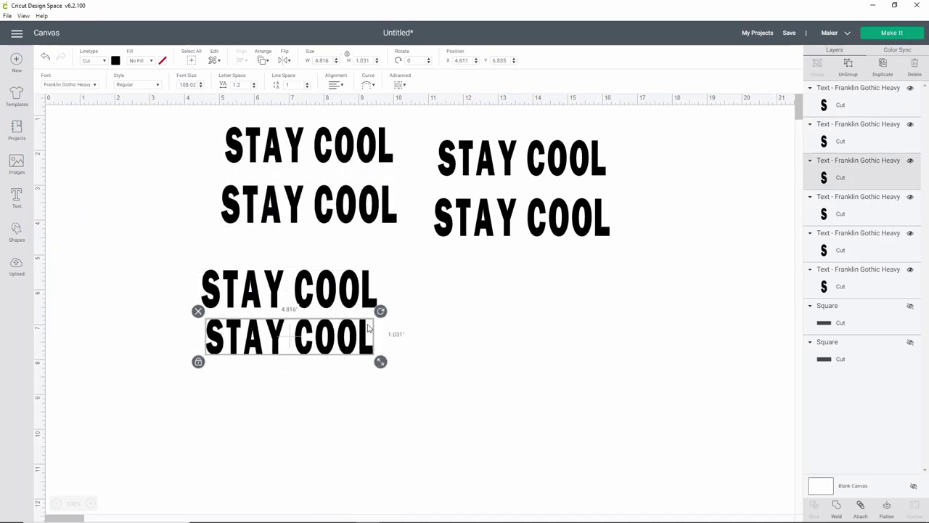
left_click_drag(368, 209, 345, 249)
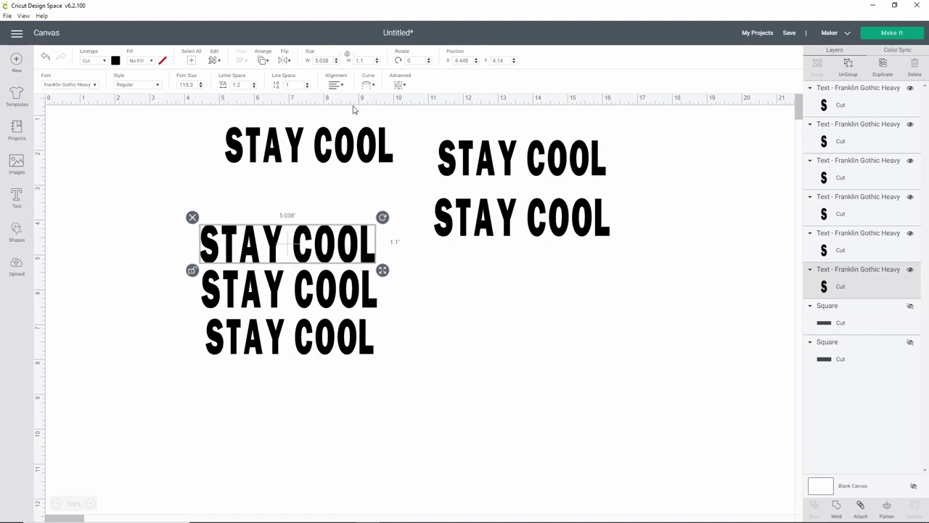
left_click_drag(366, 144, 347, 376)
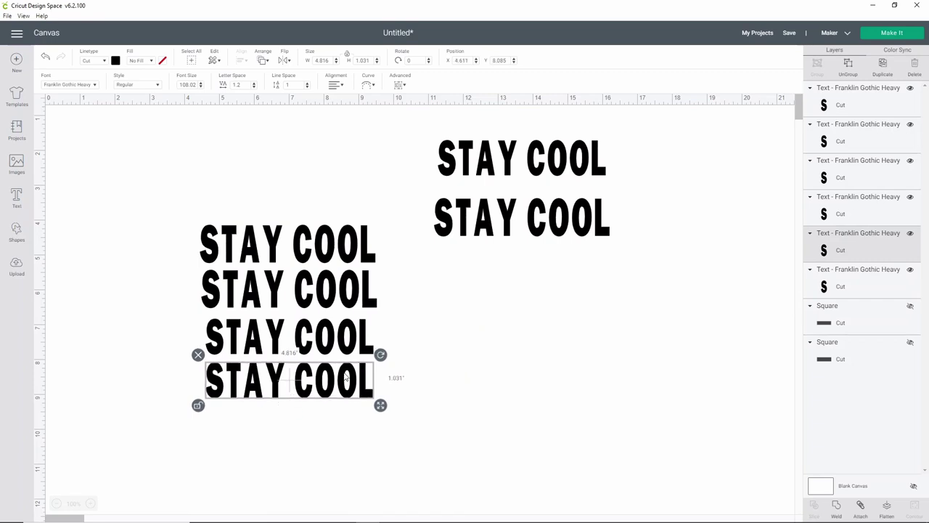
left_click(462, 304)
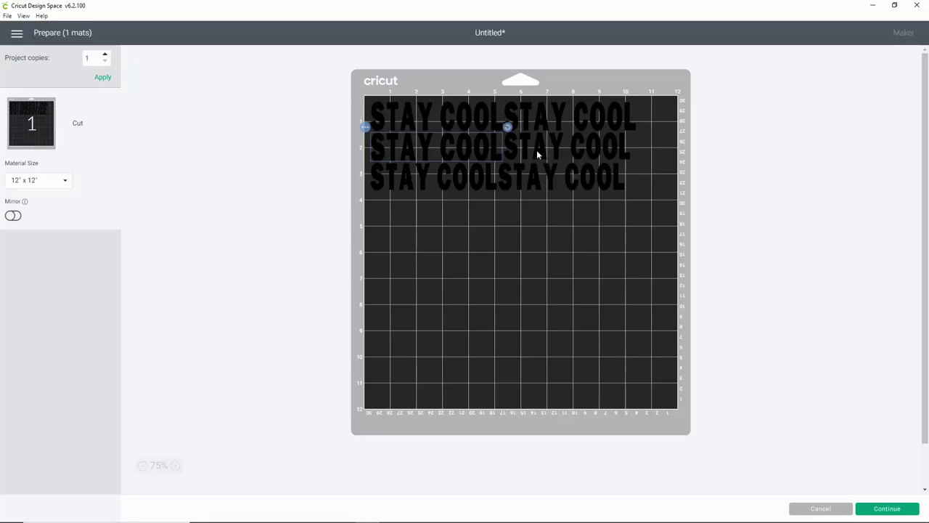
Deselect the text on the mat preview, switch to Chrome and open 143VINYL's Resource and Reference Documents page.
left_click(537, 245)
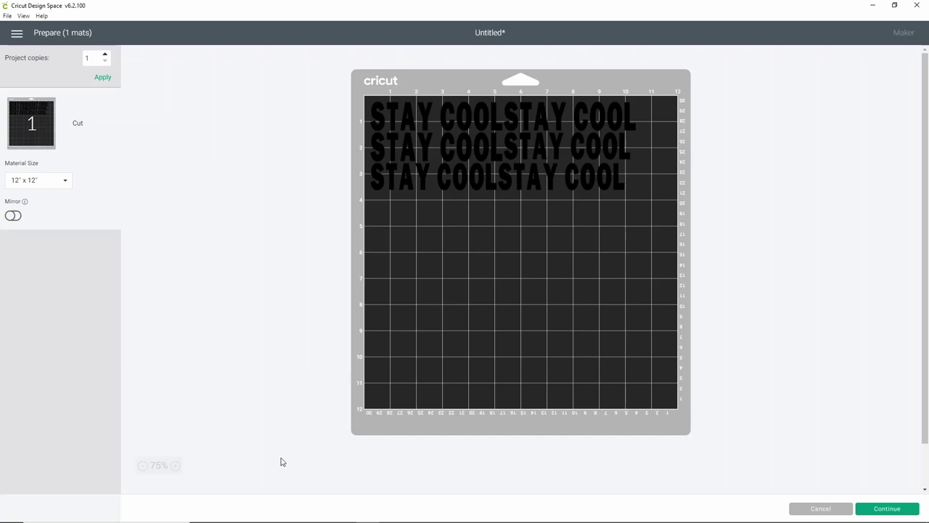
left_click(269, 512)
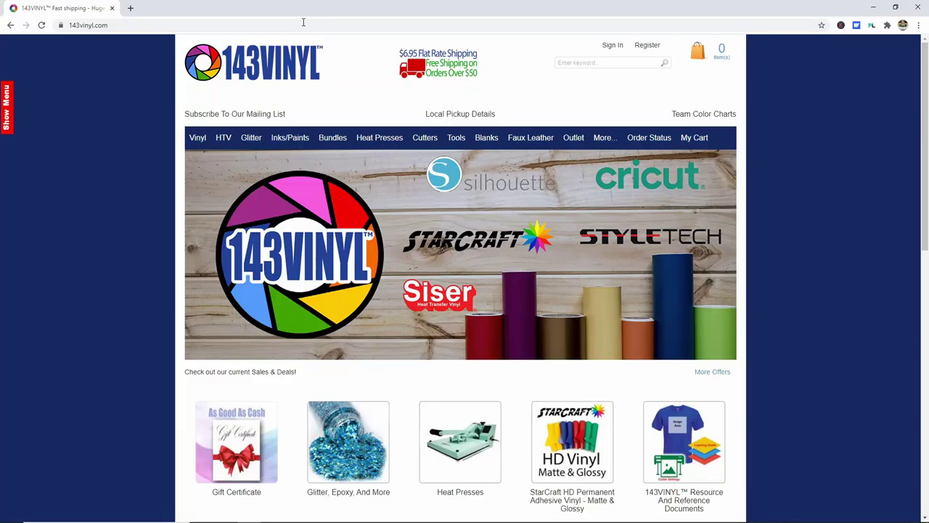
scroll(863, 283, "down", 1)
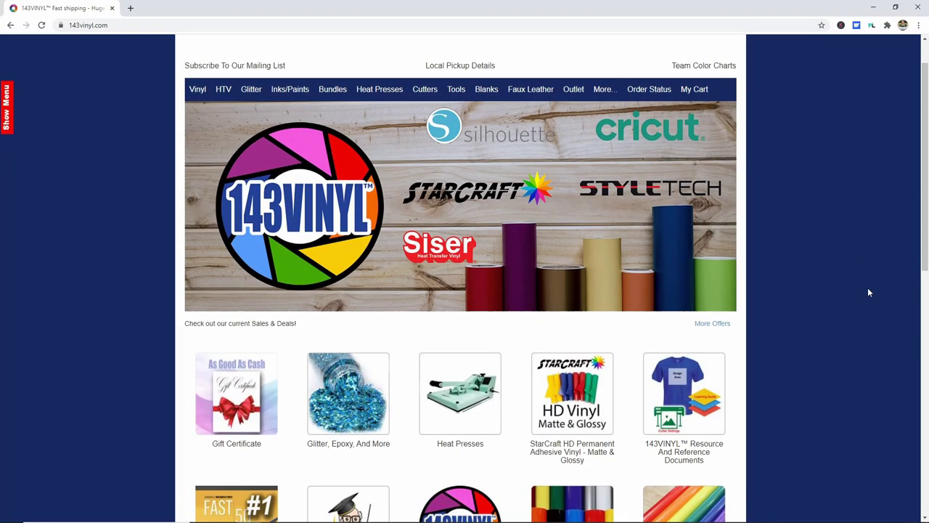
left_click(693, 414)
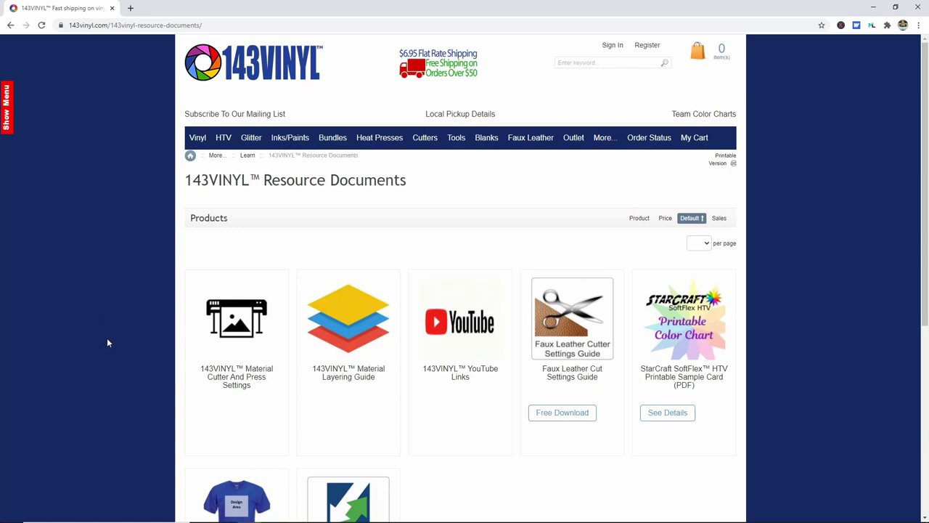
Open the 143VINYL Material Cutter and Press Settings entry and its downloadable settings file.
left_click(236, 324)
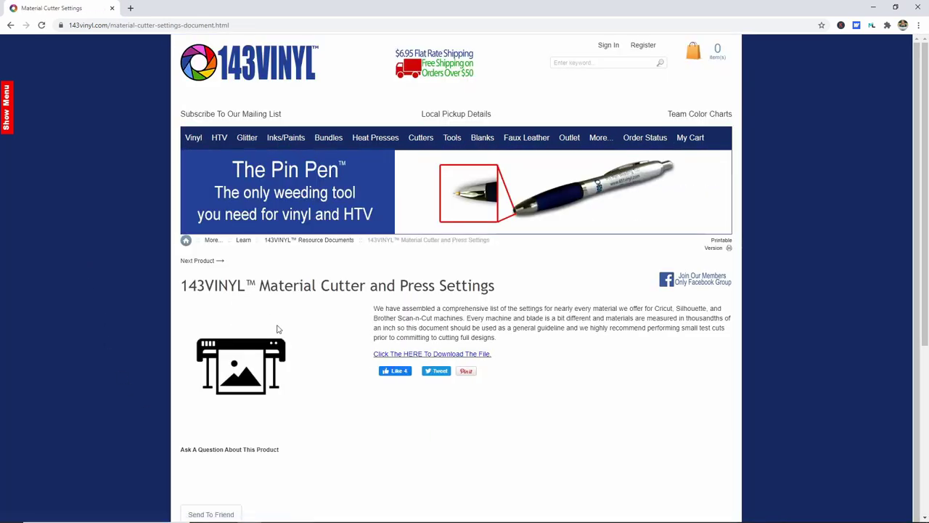
scroll(584, 353, "down", 1)
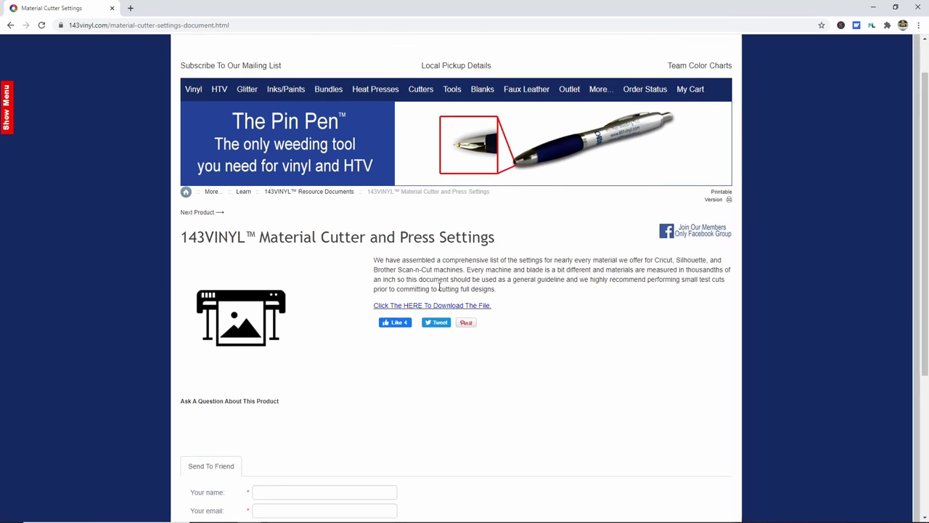
left_click(428, 309)
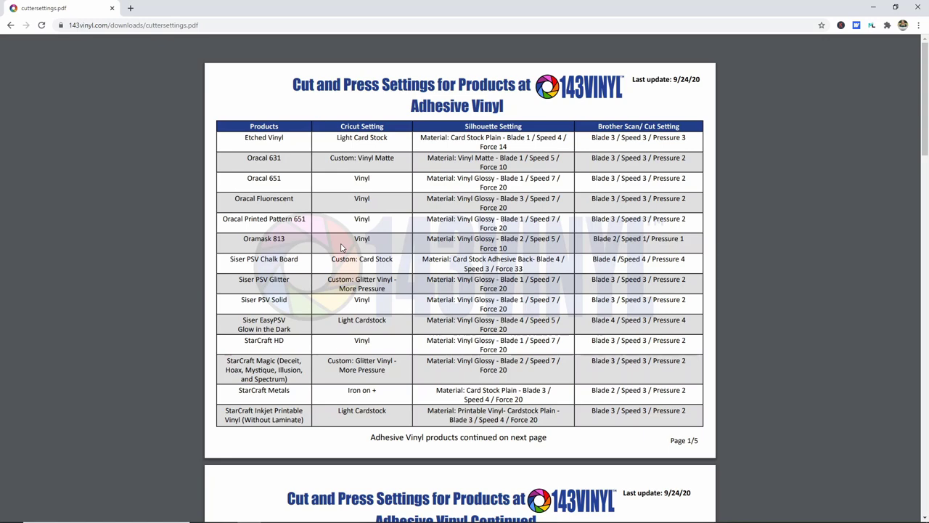
Find the Siser Holographic row in the heat transfer vinyl tables and highlight its cut and press settings for reading.
scroll(341, 247, "down", 6)
scroll(341, 248, "down", 5)
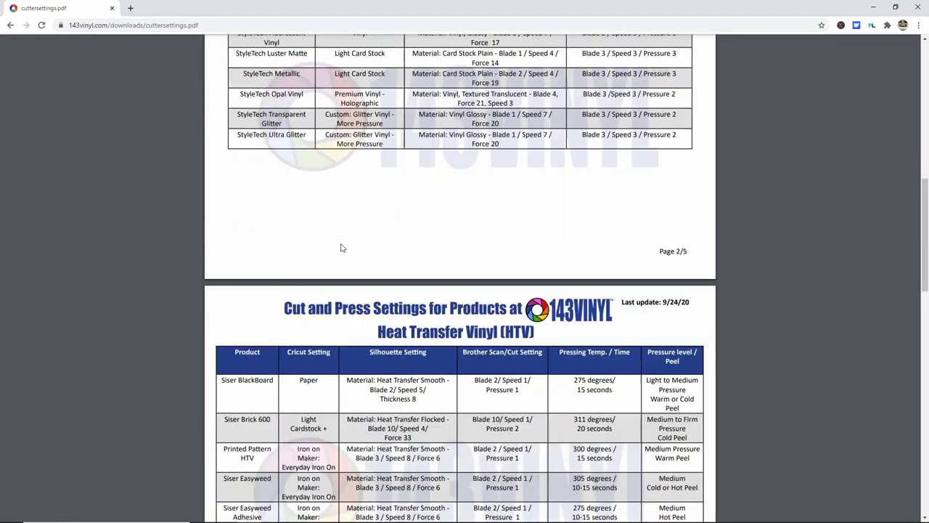
scroll(341, 247, "down", 3)
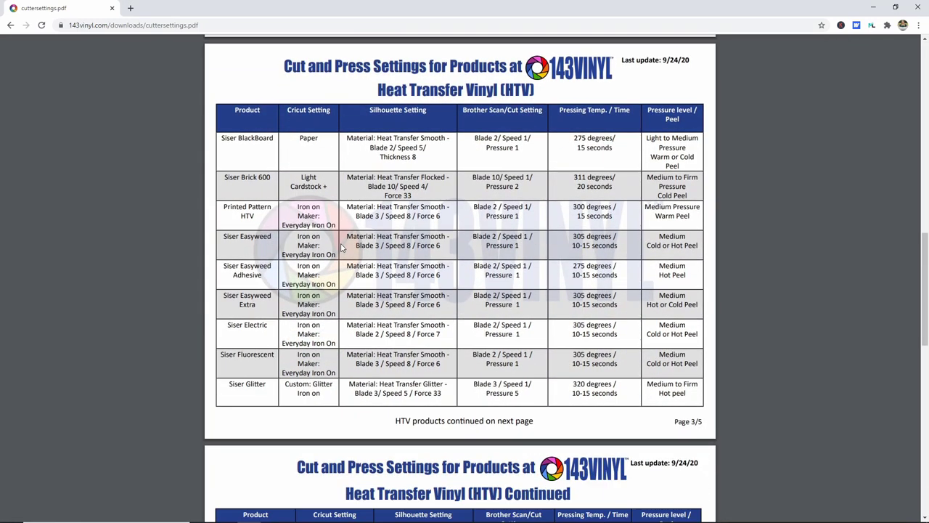
scroll(342, 248, "down", 2)
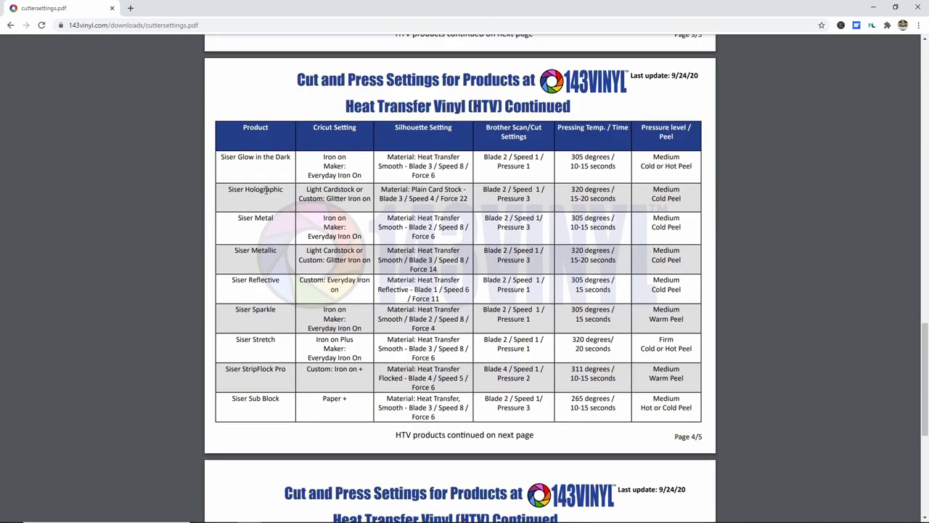
left_click_drag(228, 189, 690, 198)
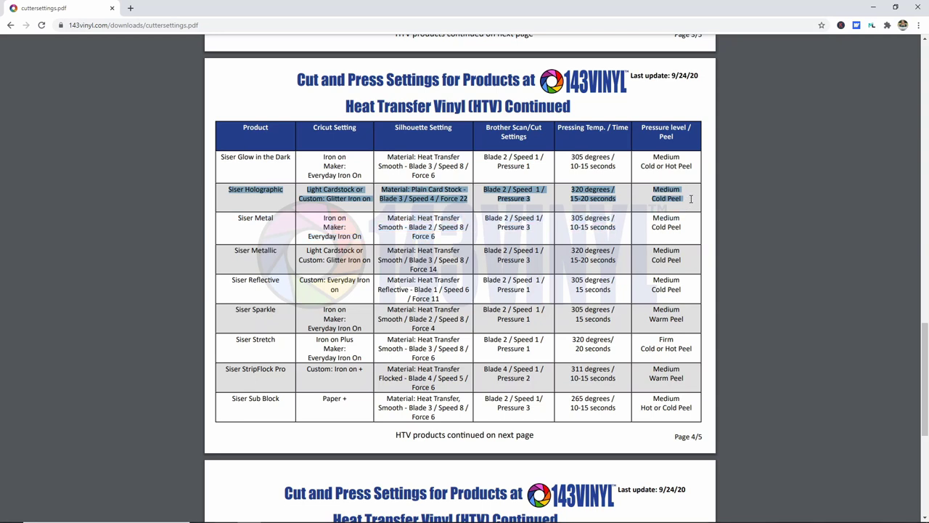
left_click(691, 202)
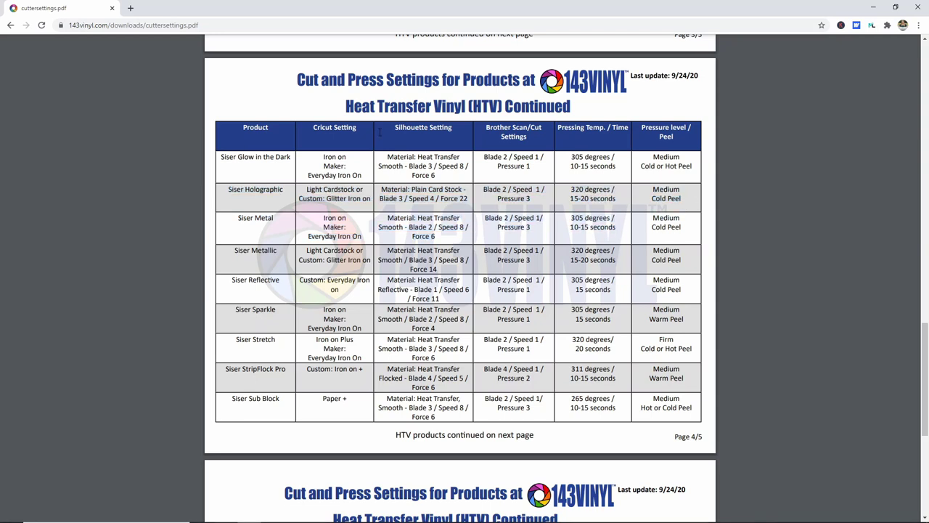